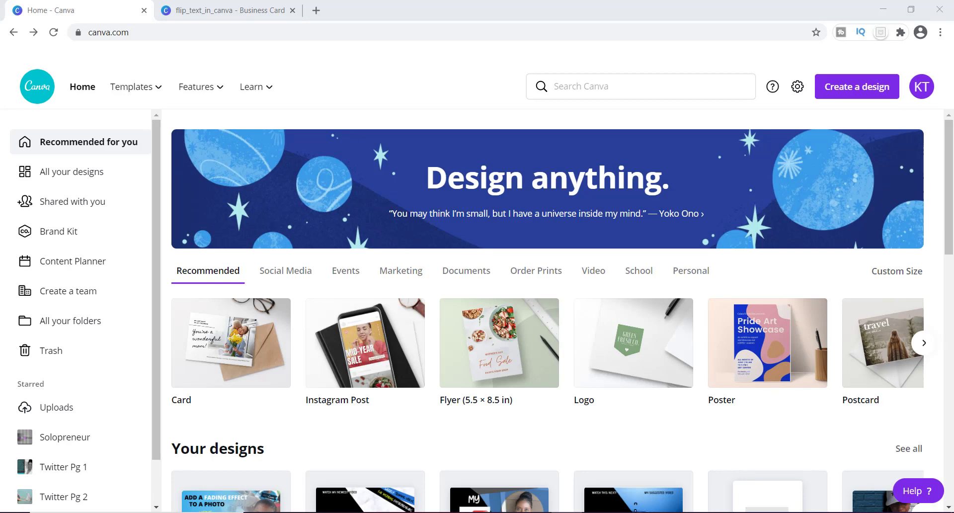
Switch to the tab with the blank flip_text_in_canva business card design
key("ctrl+Tab")
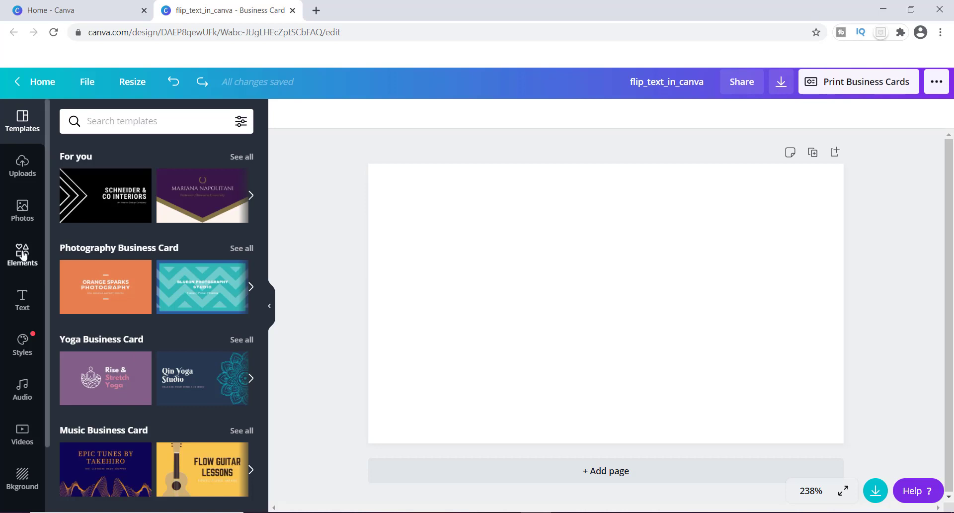
left_click(22, 213)
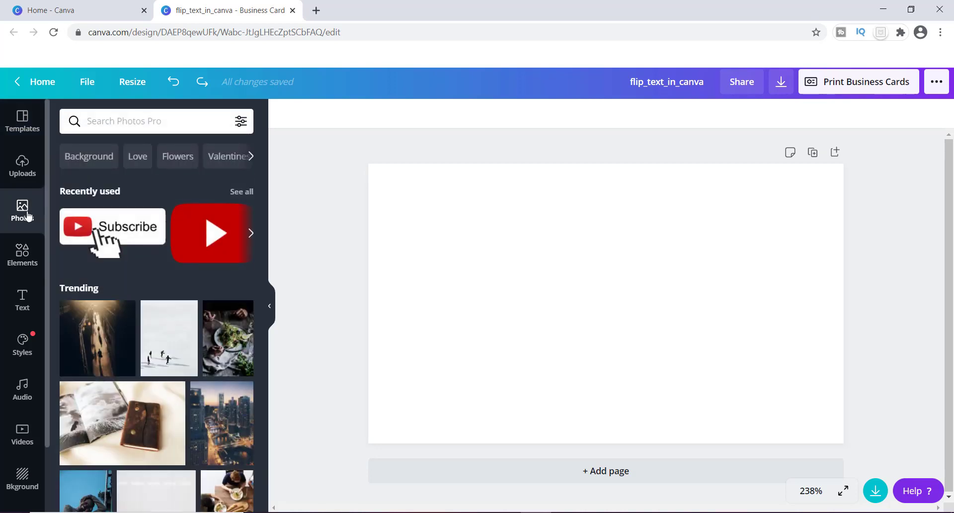
left_click(145, 230)
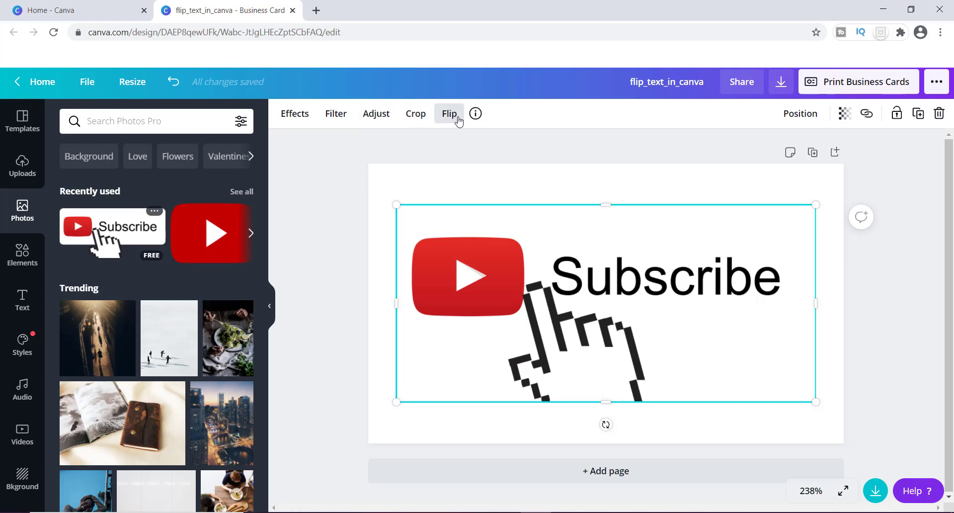
left_click(458, 124)
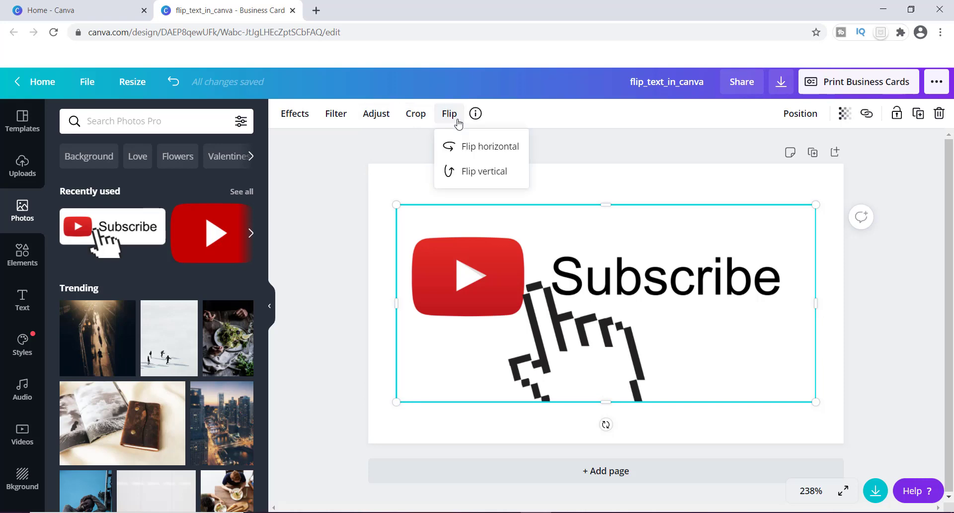
left_click(463, 147)
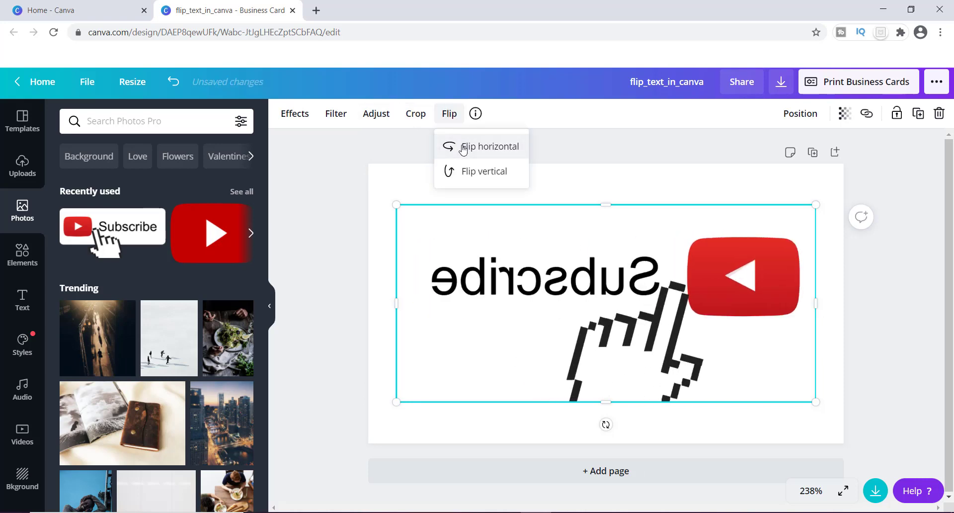
left_click(463, 172)
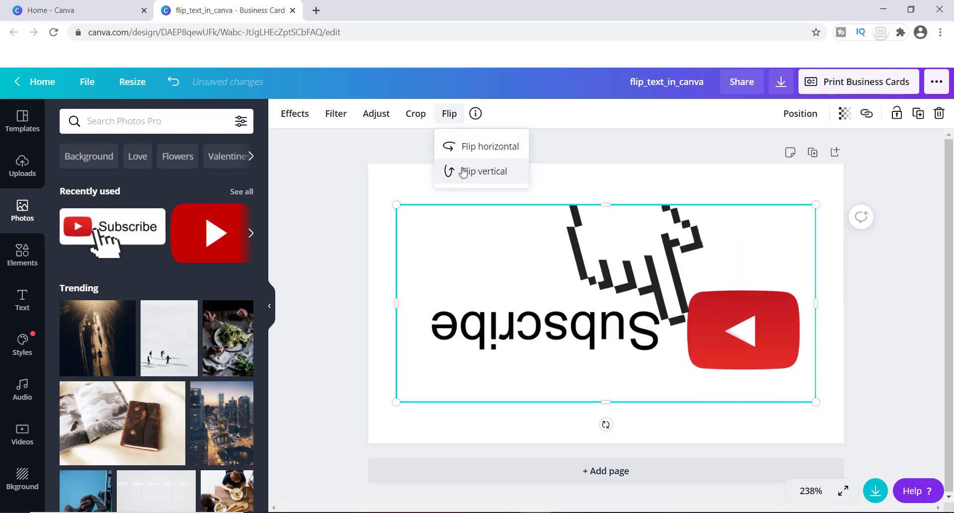
left_click(454, 145)
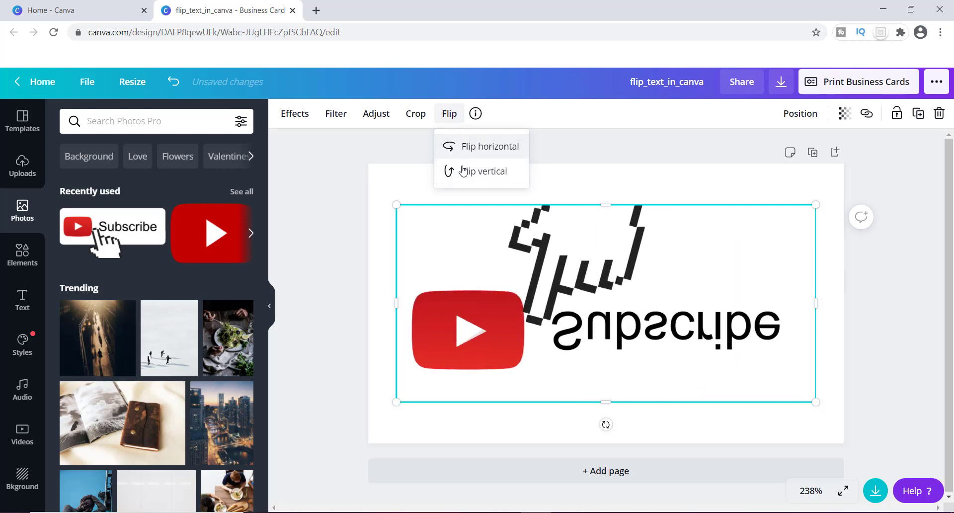
left_click(462, 170)
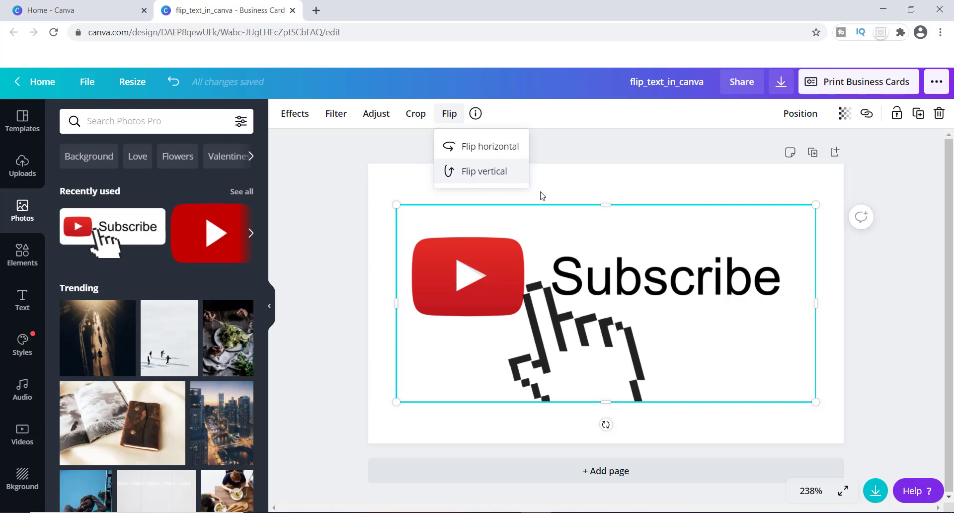
left_click(571, 196)
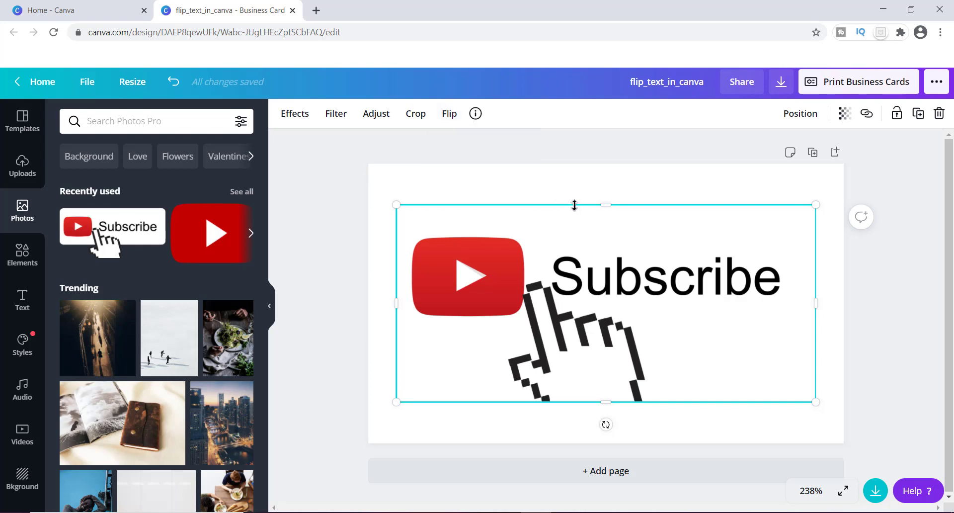
key("Delete")
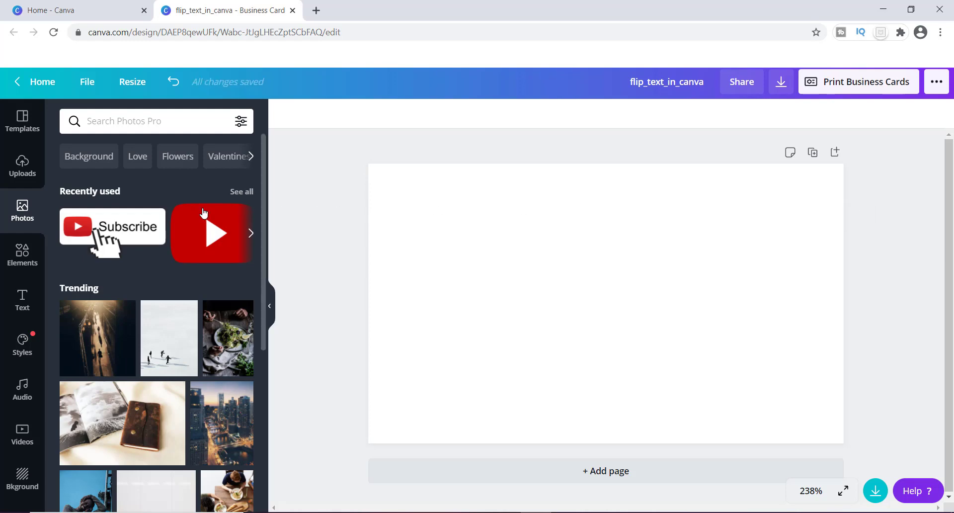
Add a heading text box reading 'Flip Text' to the business card
left_click(23, 296)
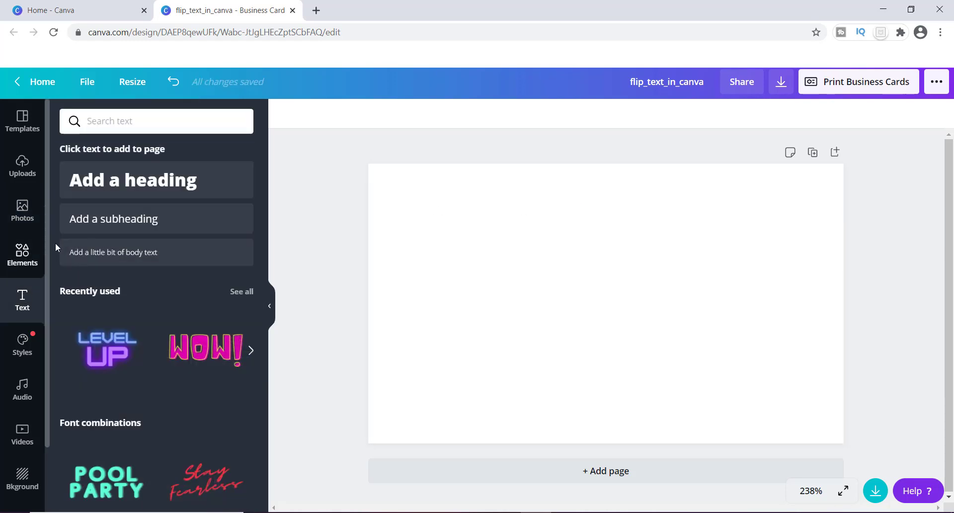
left_click(128, 181)
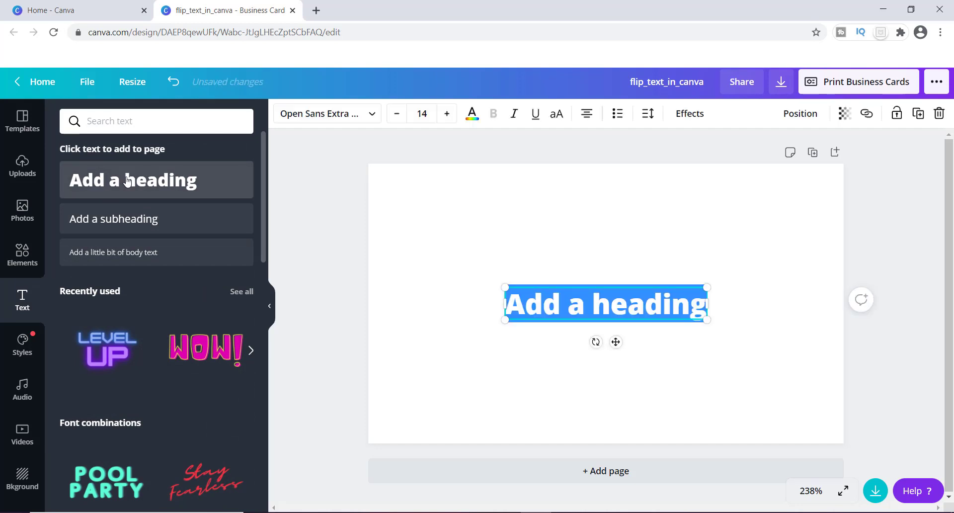
type("Fli")
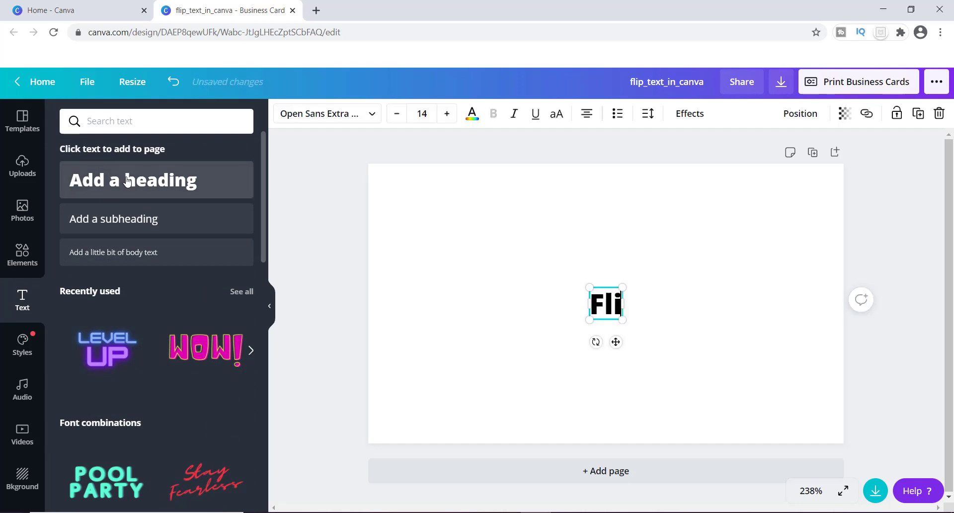
type("p Te")
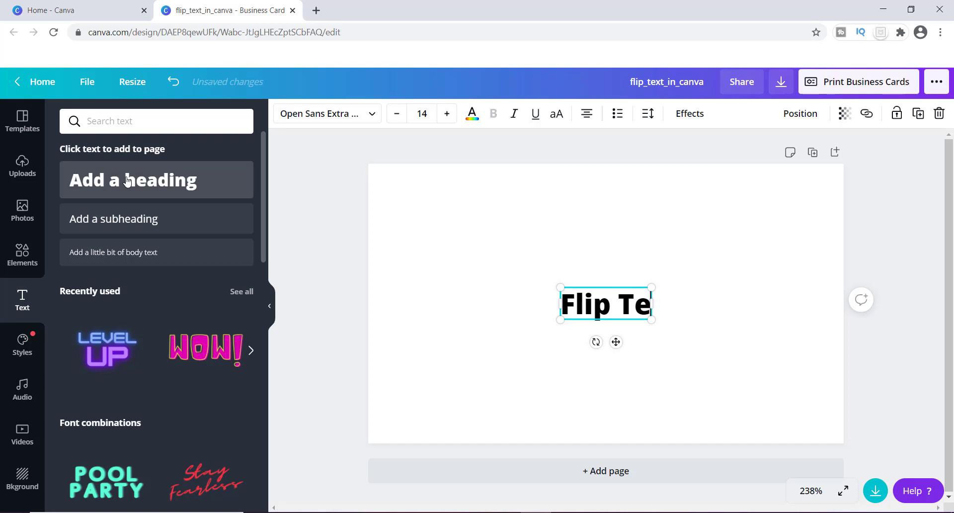
type("xt")
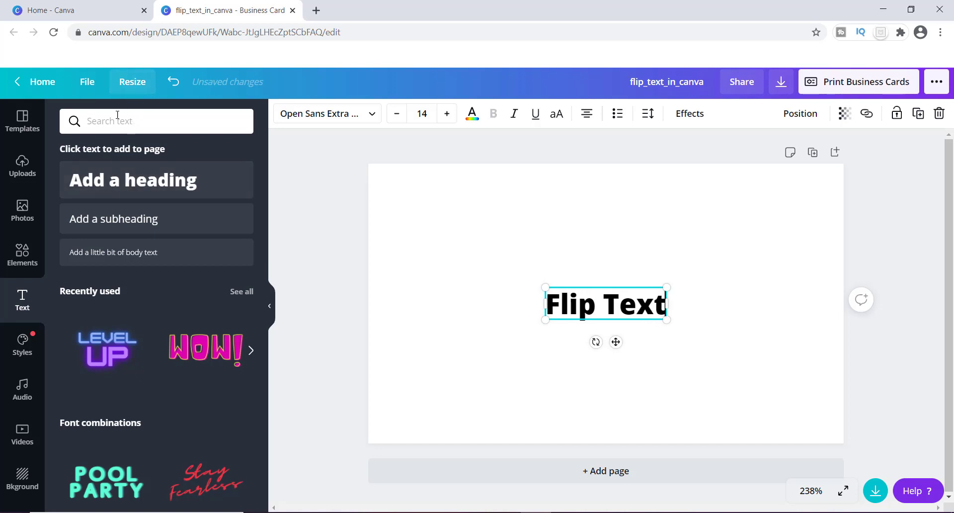
left_click(558, 261)
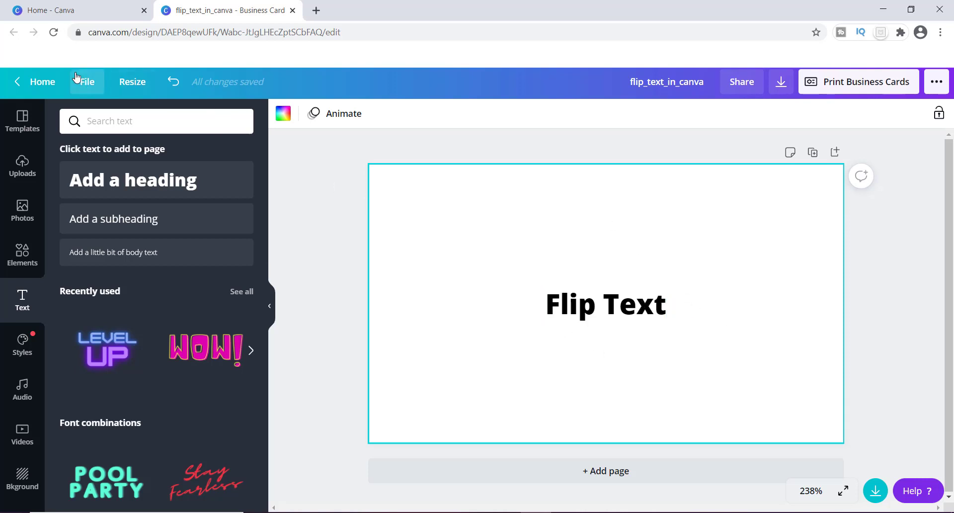
Save the design and download it as flip_text_in_canva.png with a transparent background
left_click(87, 84)
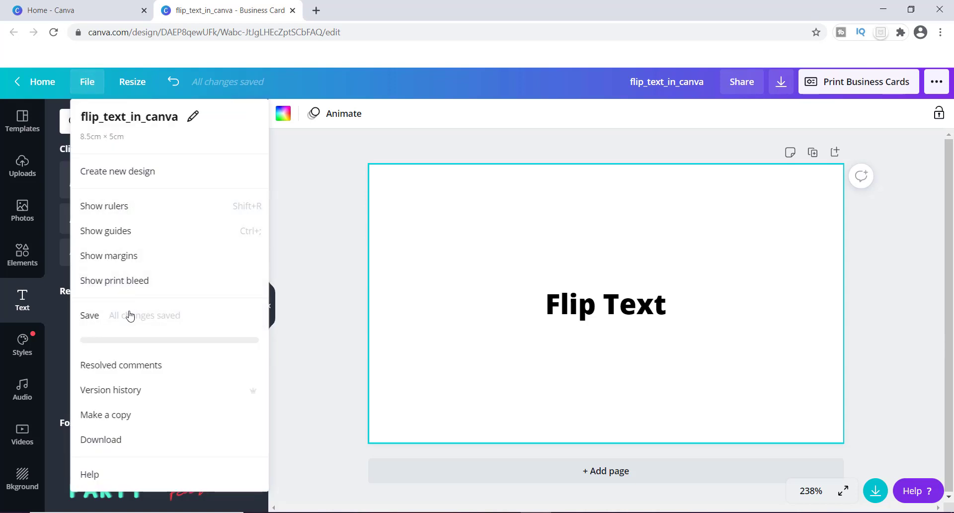
left_click(129, 315)
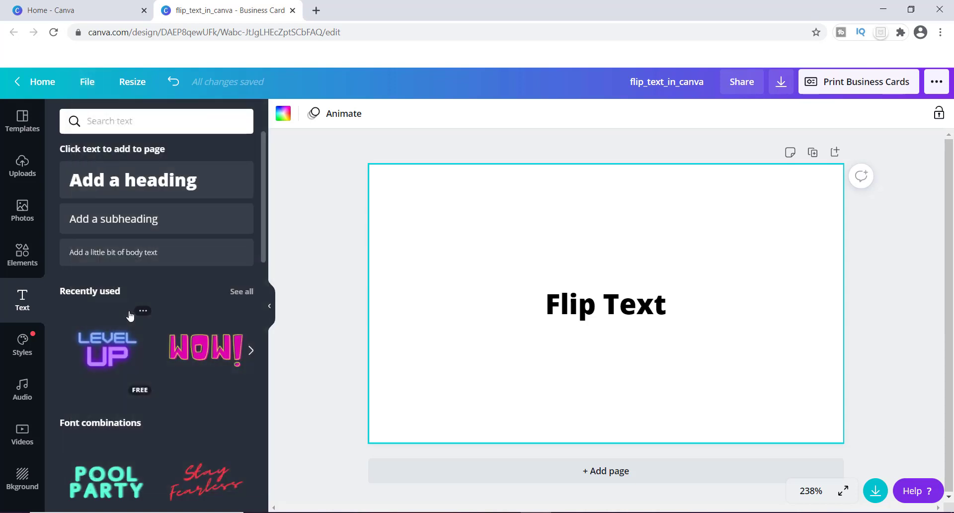
left_click(781, 82)
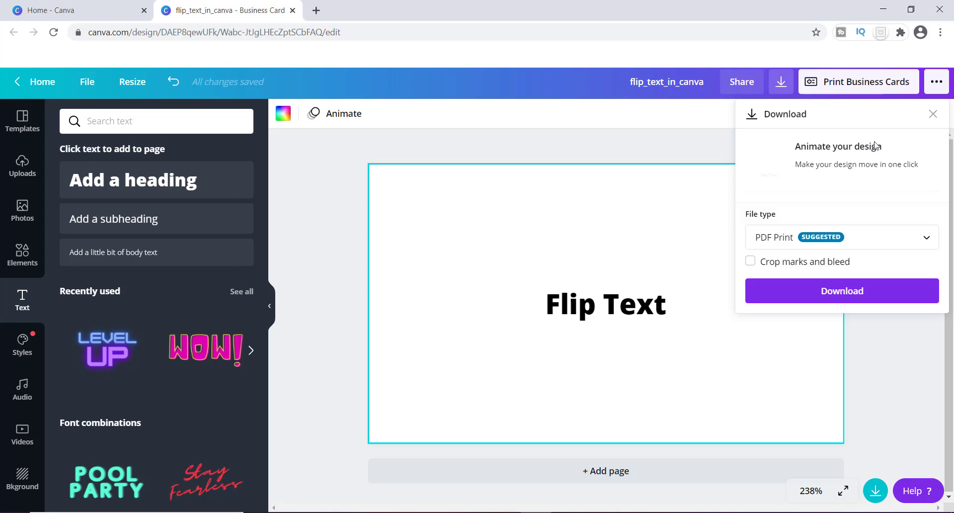
left_click(926, 237)
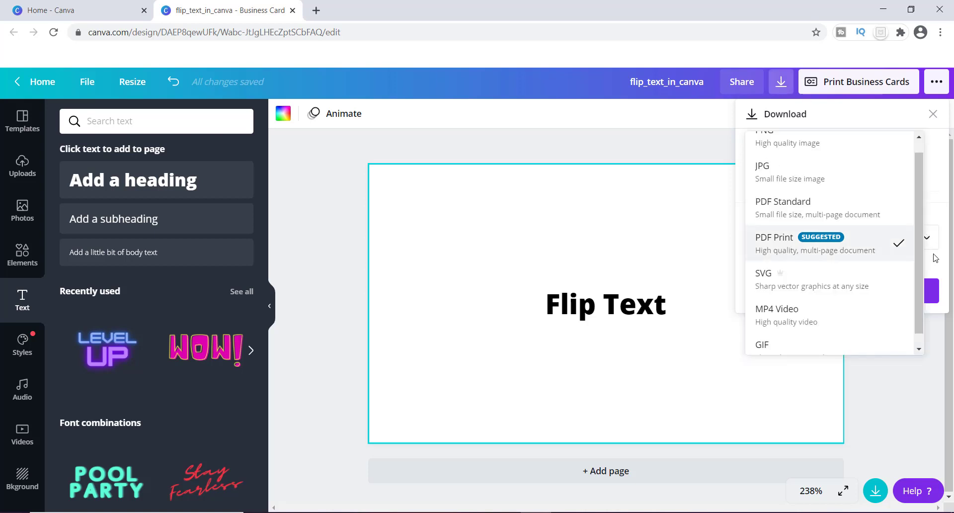
scroll(920, 223, "up", 1)
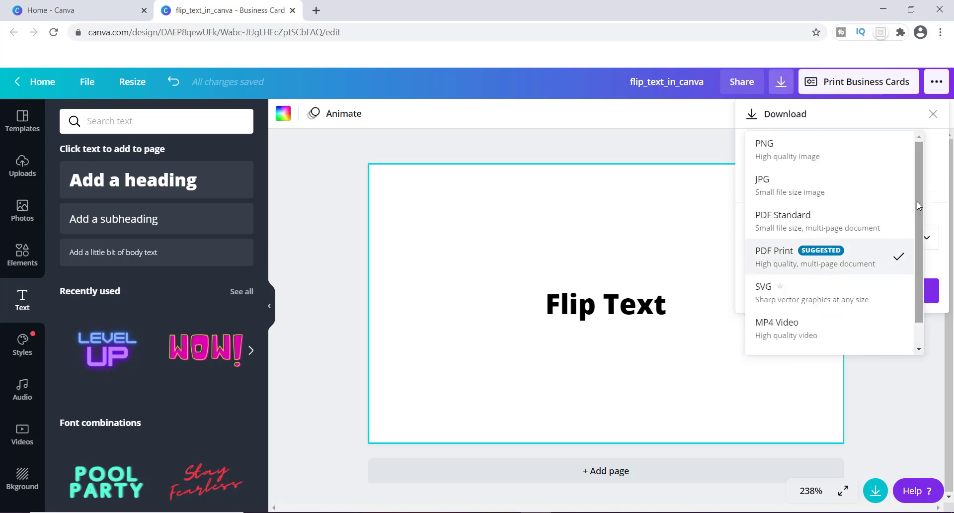
left_click(818, 150)
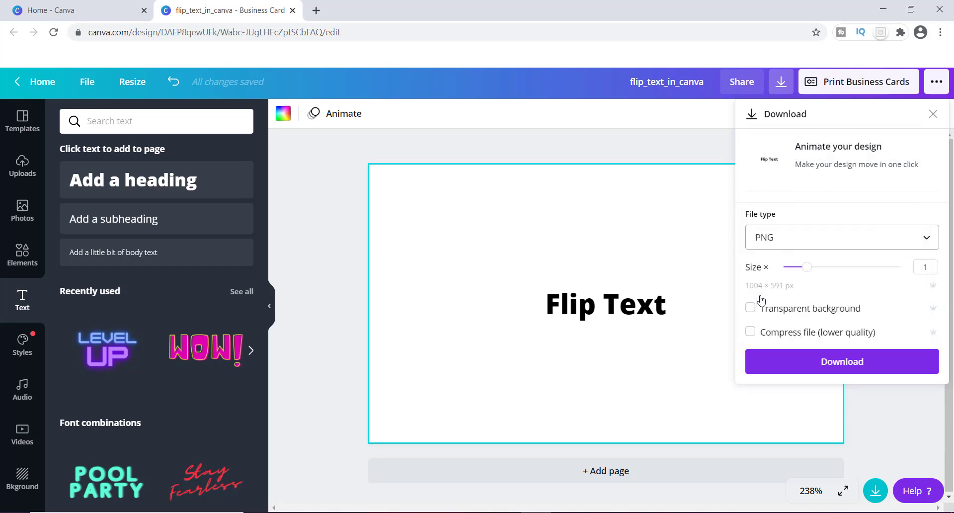
left_click(751, 309)
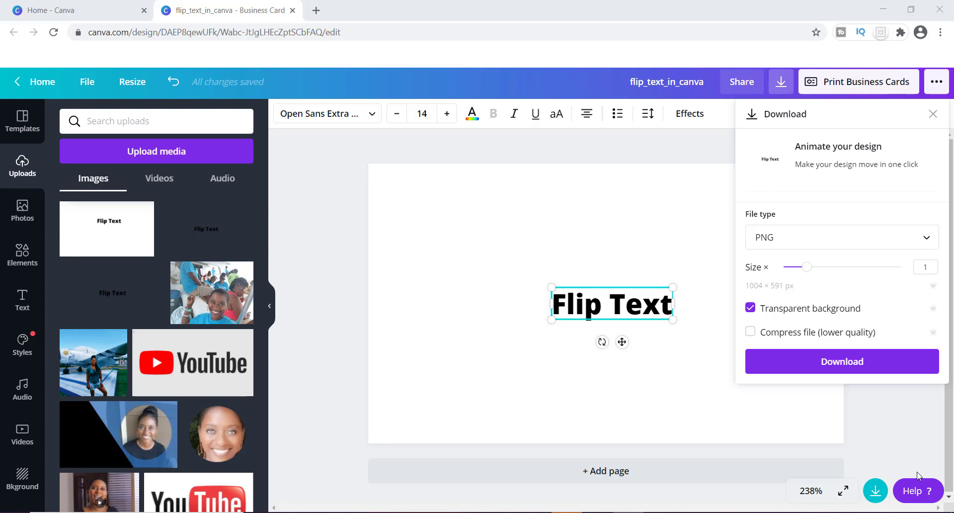
left_click(840, 407)
left_click(829, 364)
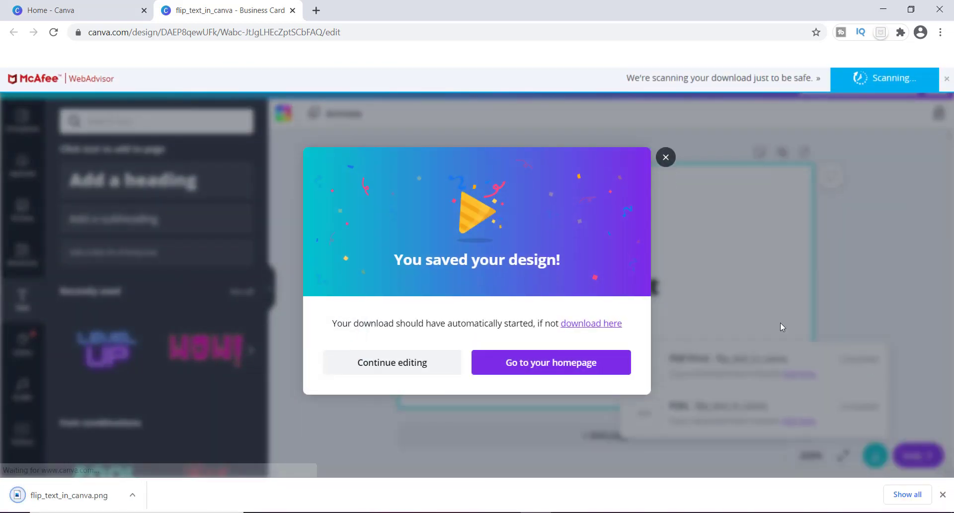
View flip_text_in_canva.png in Windows Photos, close it, and return to Canva editing
left_click(72, 500)
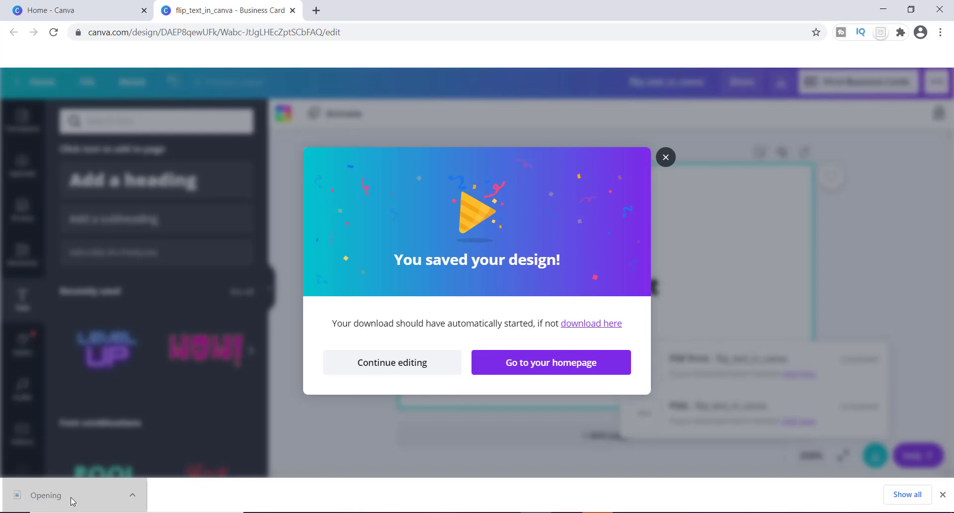
left_click(40, 499)
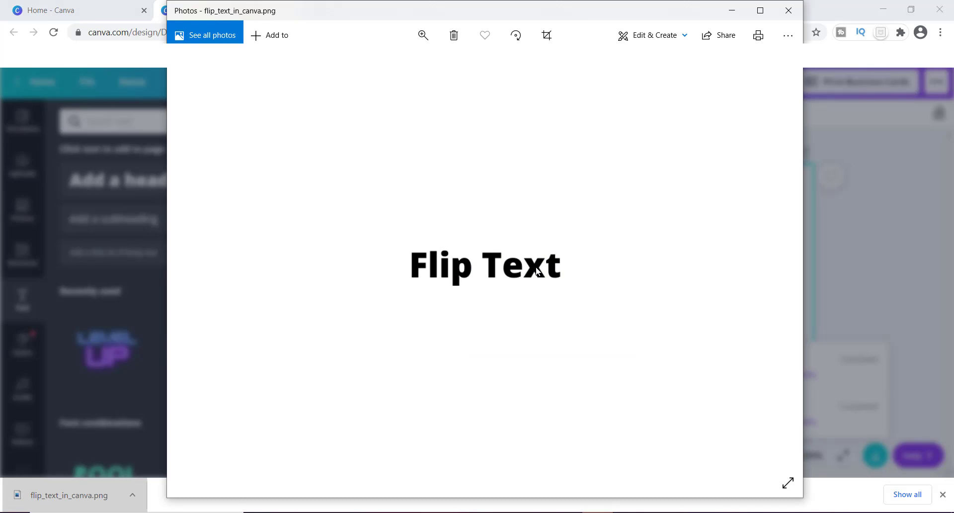
left_click(787, 11)
left_click(666, 175)
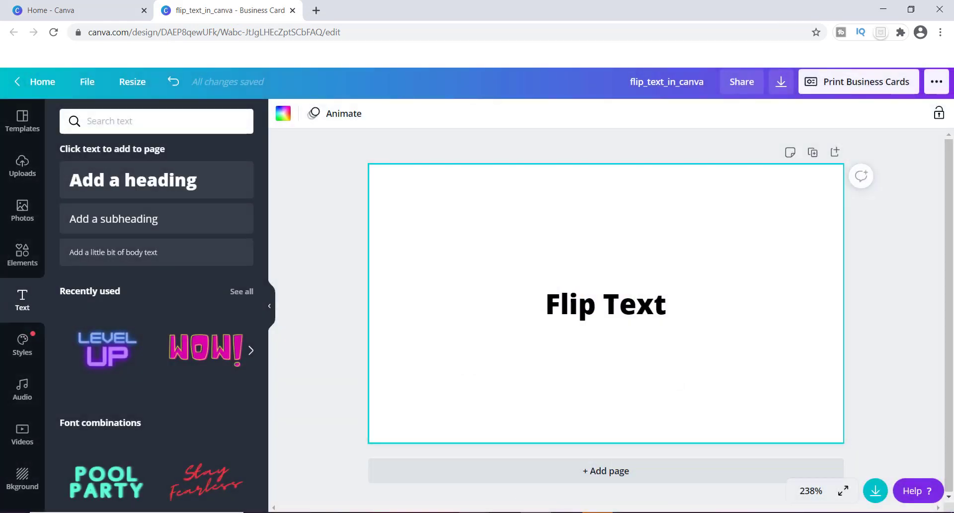
Upload flip_text_in_canva.png from Downloads and move the Flip Text heading bottom-right
left_click(351, 512)
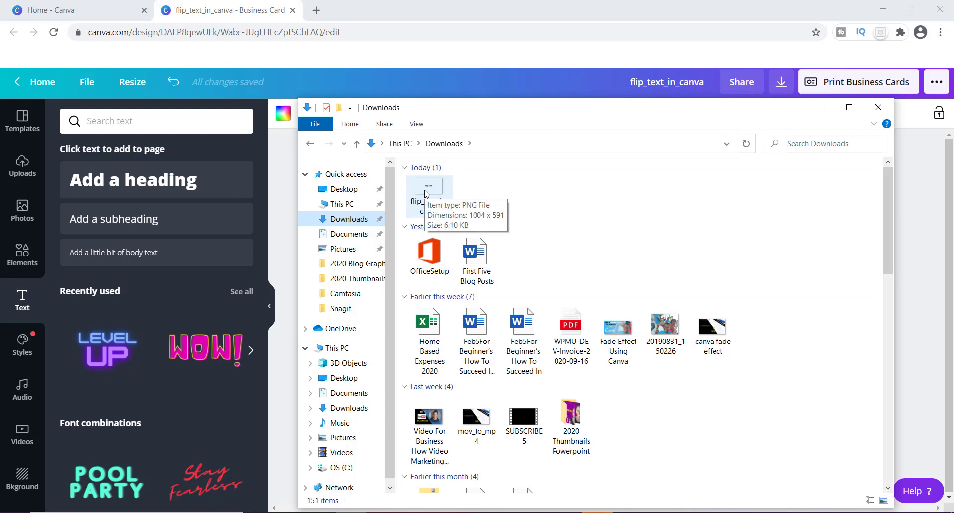
left_click(15, 168)
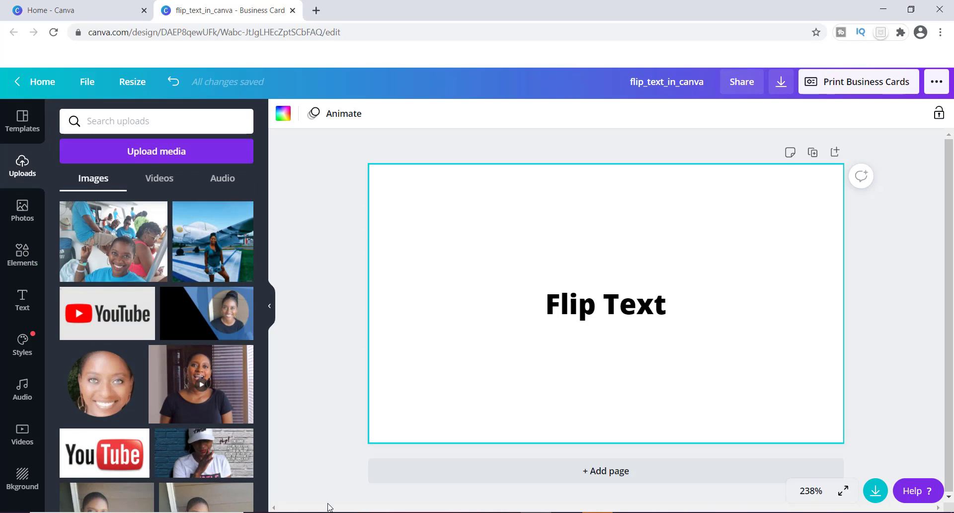
left_click(351, 512)
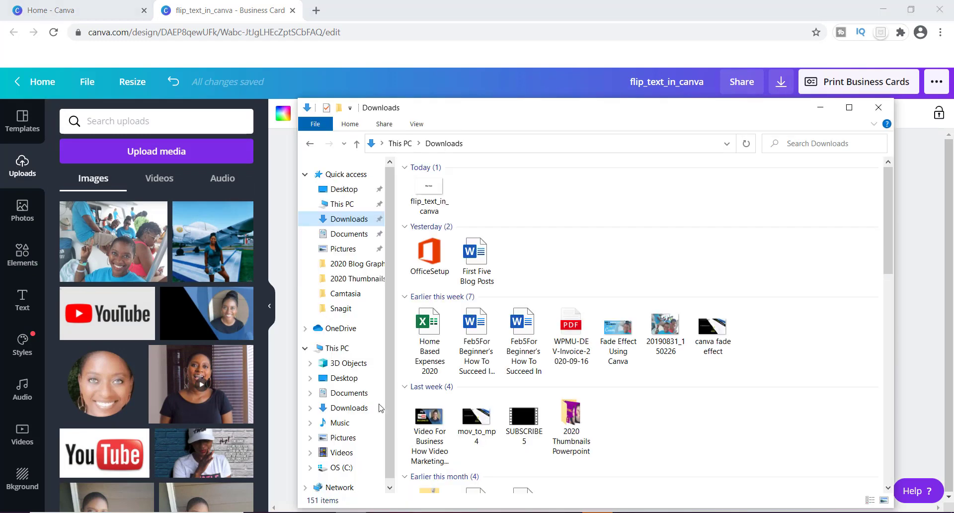
left_click_drag(434, 193, 150, 301)
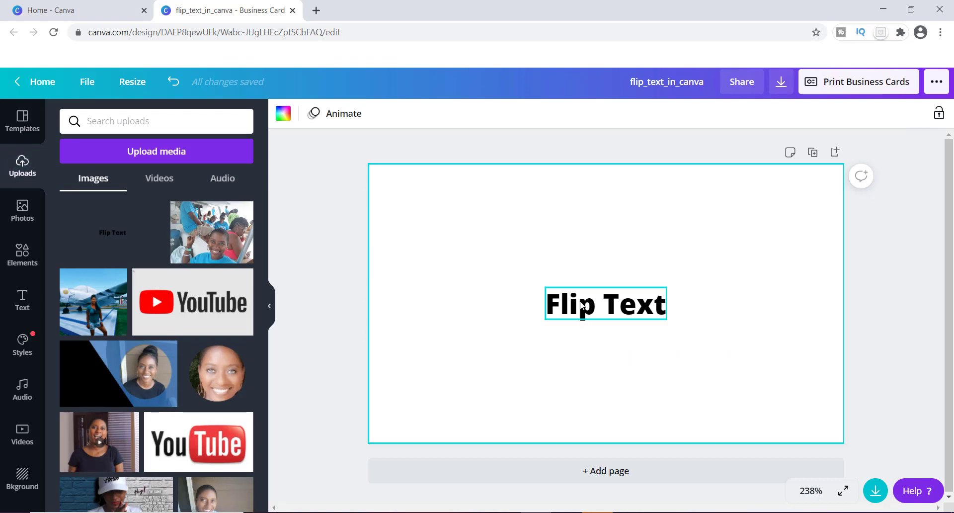
left_click_drag(582, 305, 726, 402)
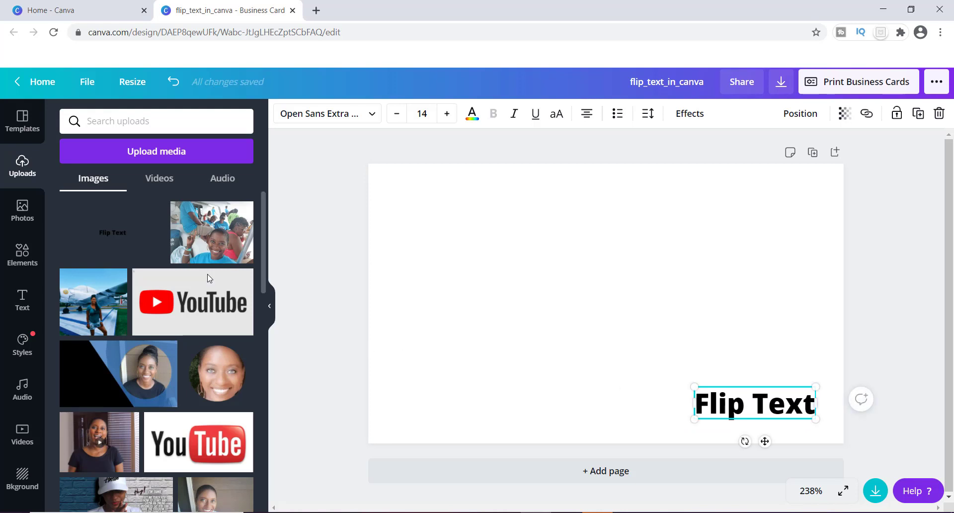
Place the uploaded Flip Text image in the upper-left area and enlarge it slightly
left_click_drag(106, 234, 434, 192)
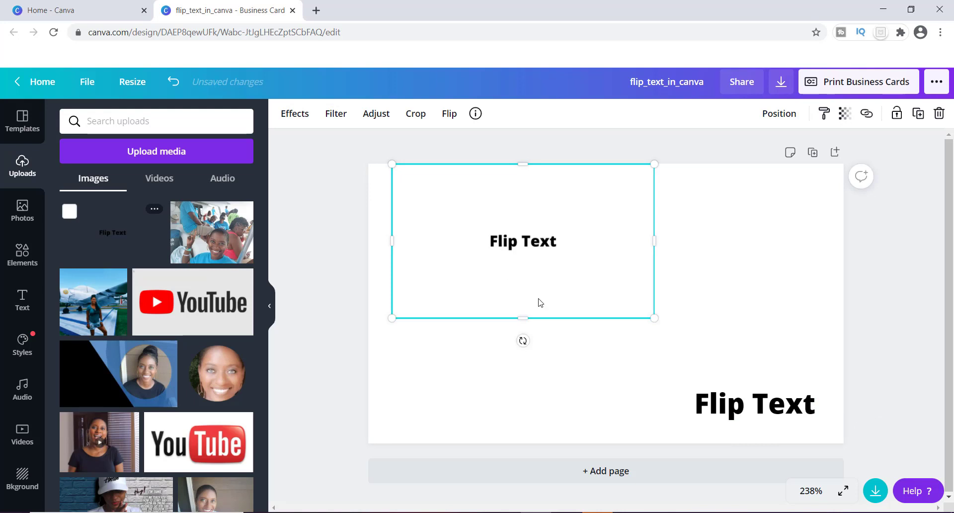
left_click_drag(652, 317, 694, 342)
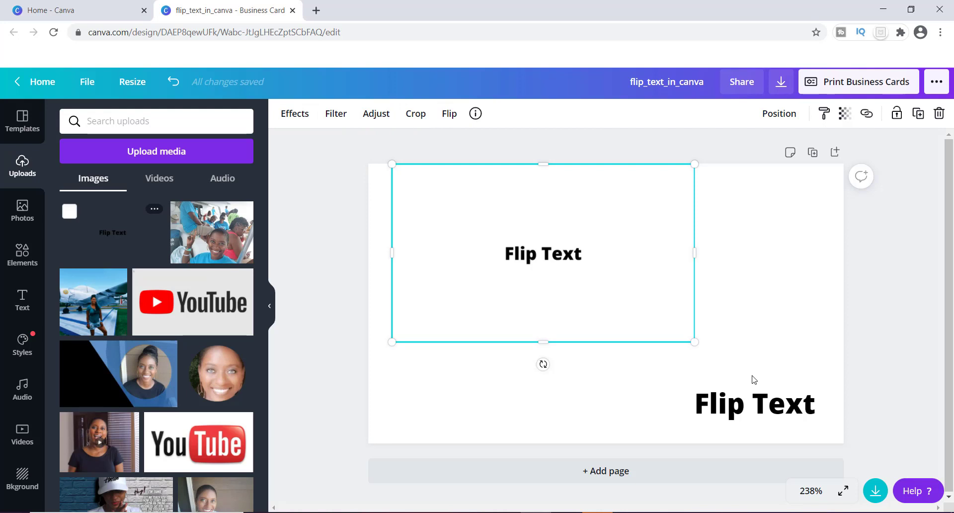
left_click(755, 399)
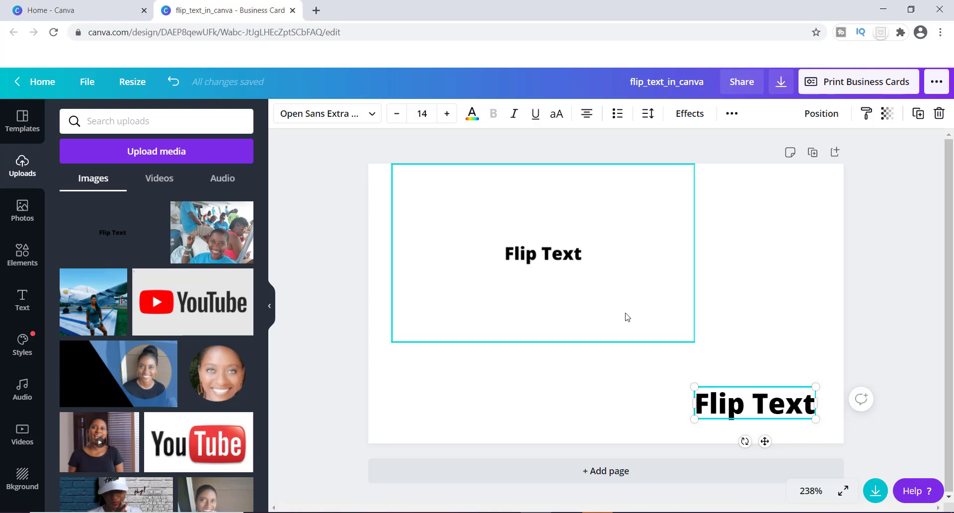
left_click(522, 263)
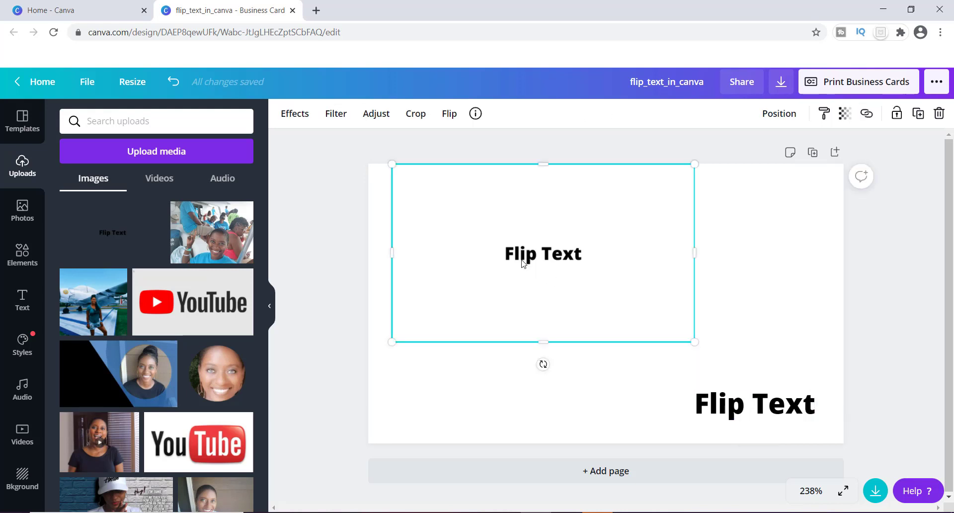
left_click(450, 115)
left_click(465, 146)
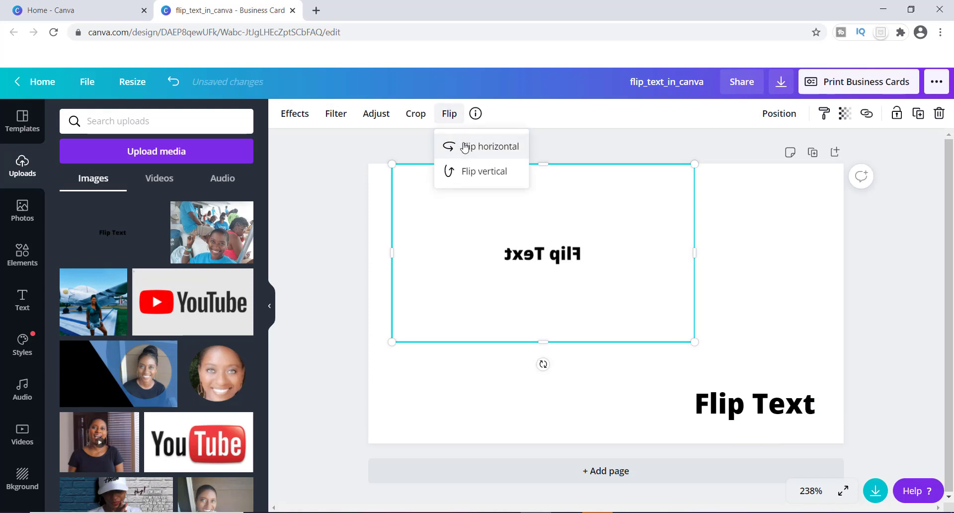
left_click(466, 174)
left_click(462, 148)
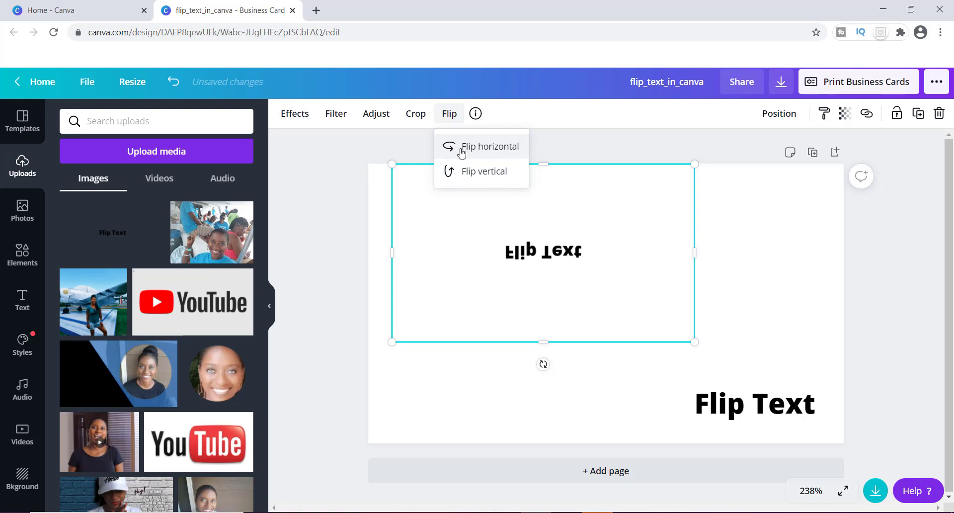
left_click(467, 174)
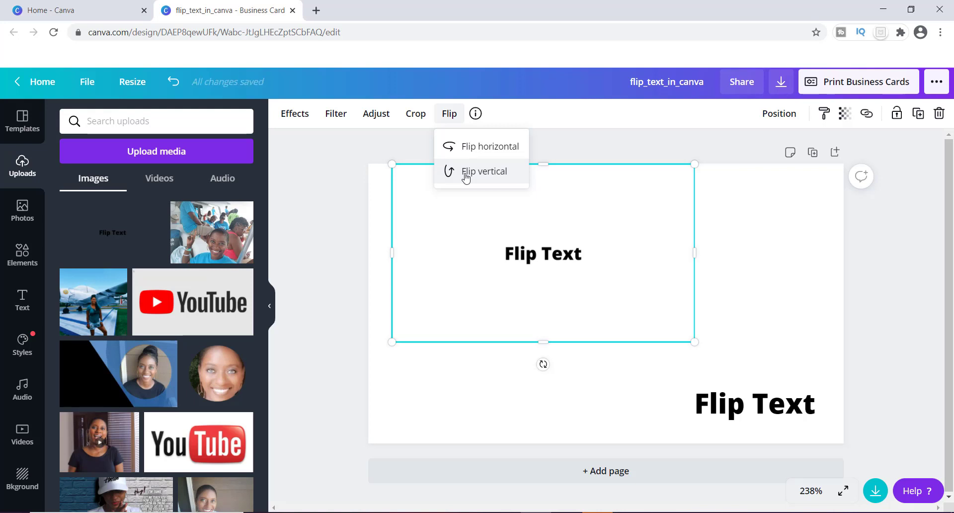
left_click(557, 213)
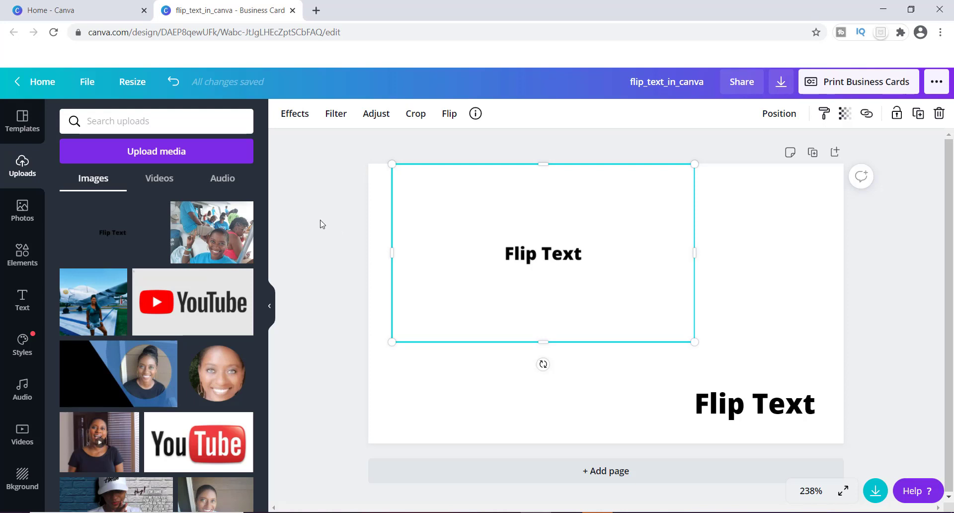
Show the Flip options for the selected Flip Text image
mouse_move(151, 306)
left_click(449, 113)
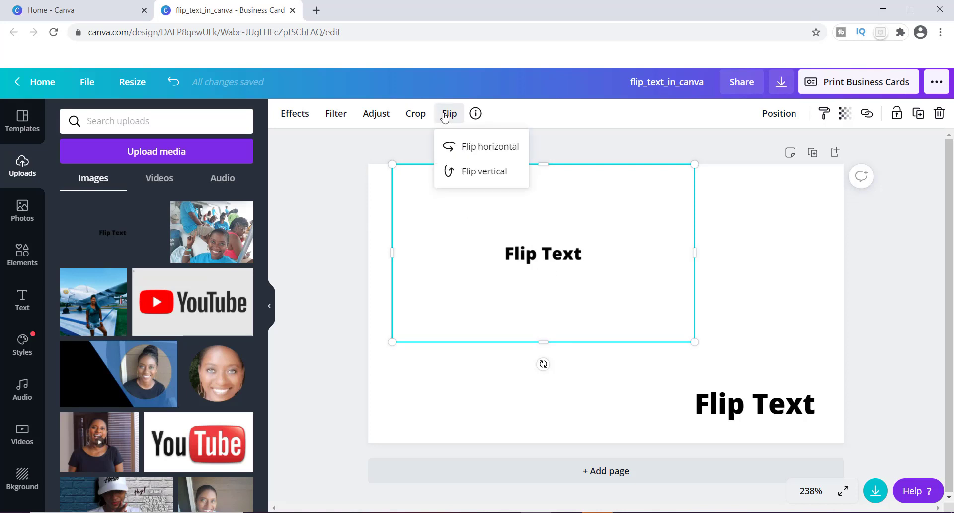
Flip the image horizontally and vertically, then flip both back so it stands upright
left_click(456, 147)
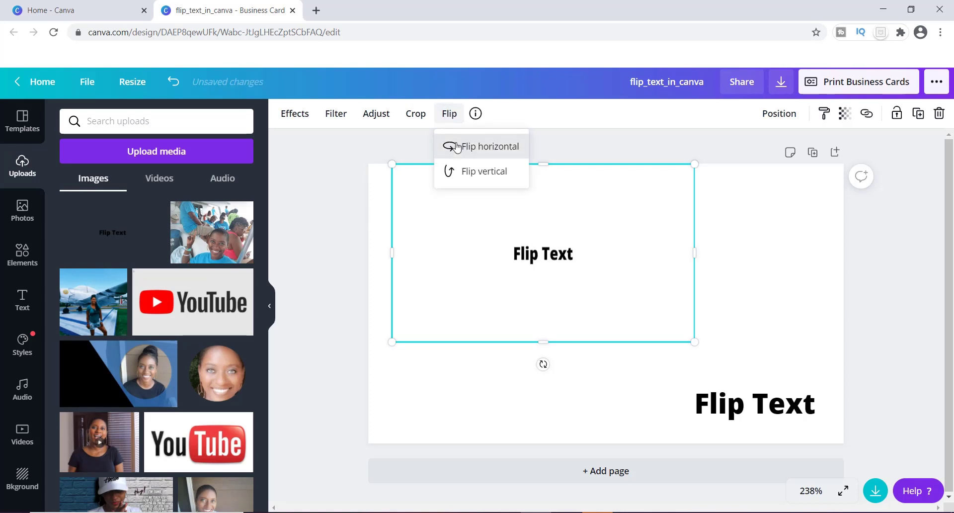
left_click(466, 173)
left_click(466, 149)
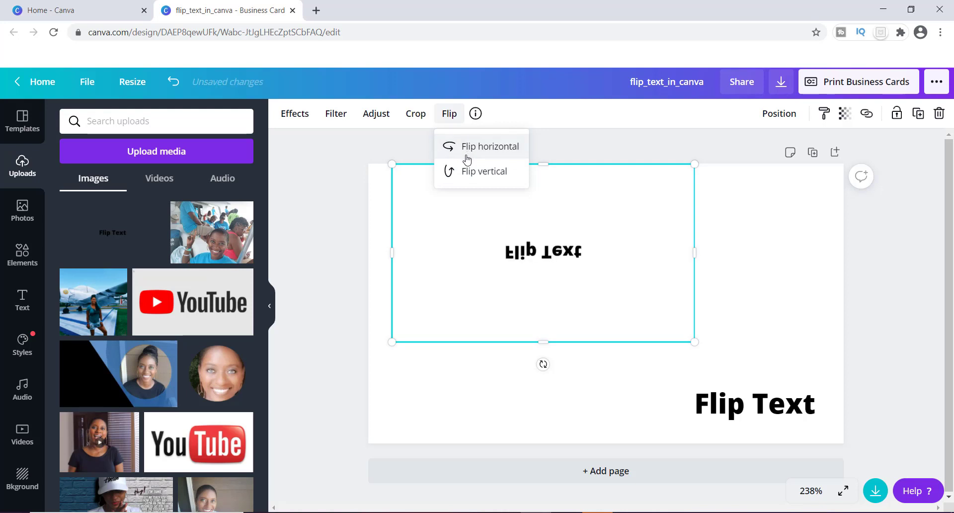
left_click(467, 172)
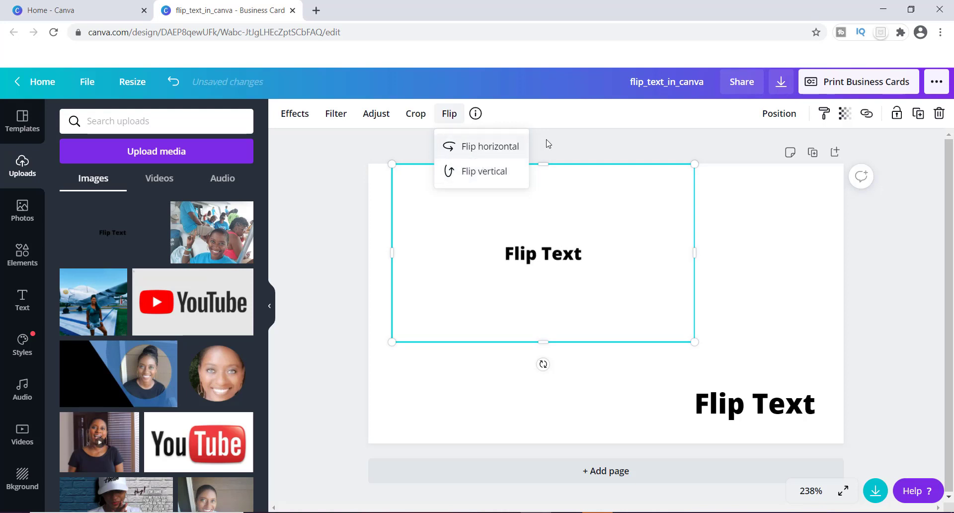
left_click(565, 139)
left_click(566, 139)
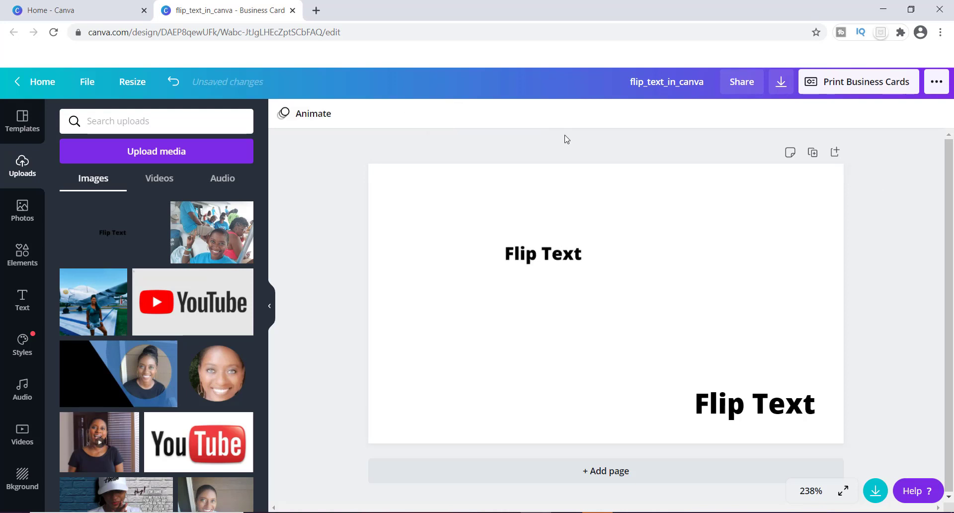